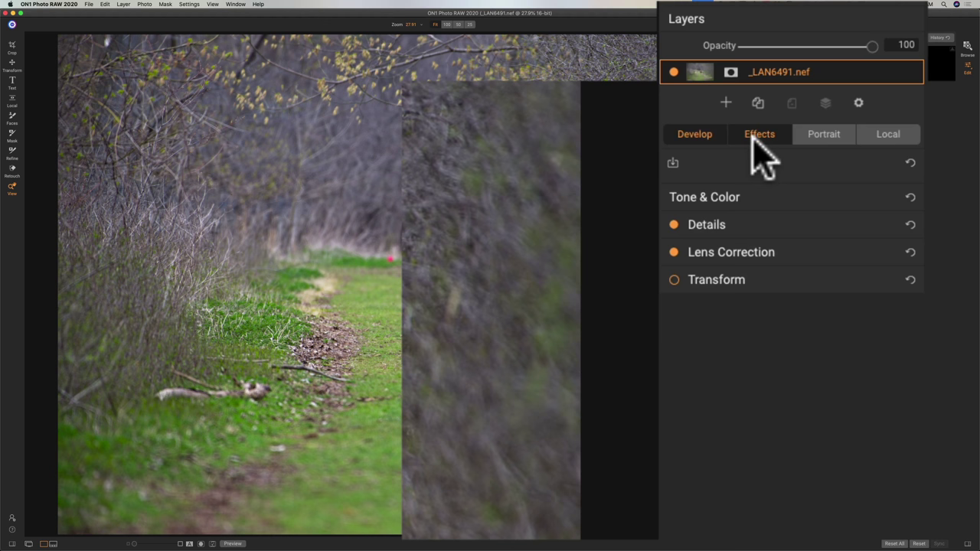
Add a Weather filter to the deer photo's effects from the Filters browser.
{"action": "left_click", "coordinate": [753, 138]}
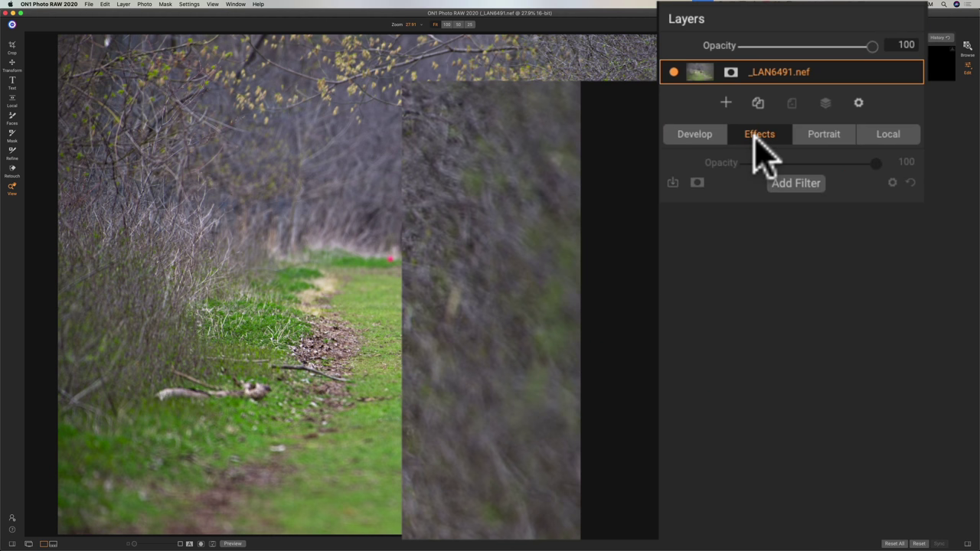
{"action": "left_click", "coordinate": [793, 183]}
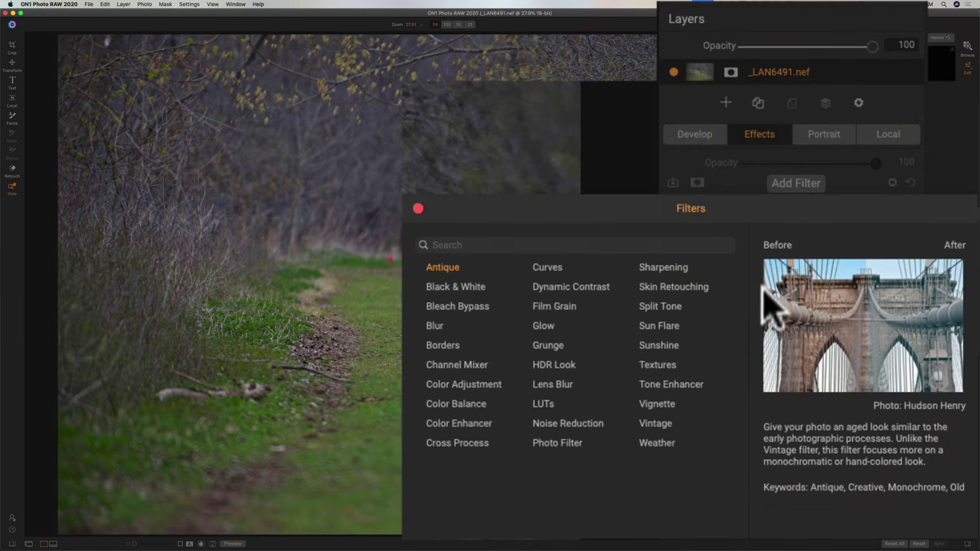
{"action": "left_click", "coordinate": [663, 440]}
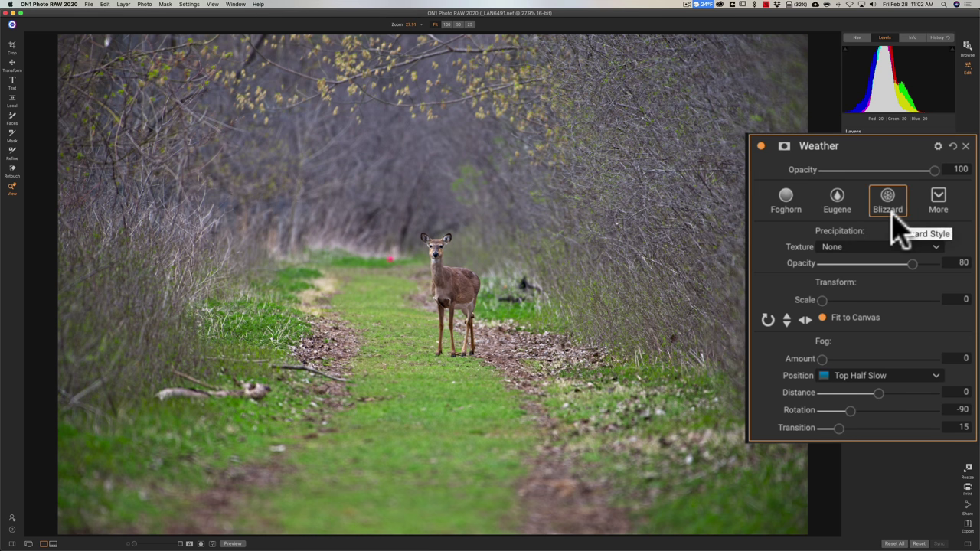
Apply the Foghorn weather style and set Fog Position to Bottom Half Slow.
{"action": "left_click", "coordinate": [938, 201]}
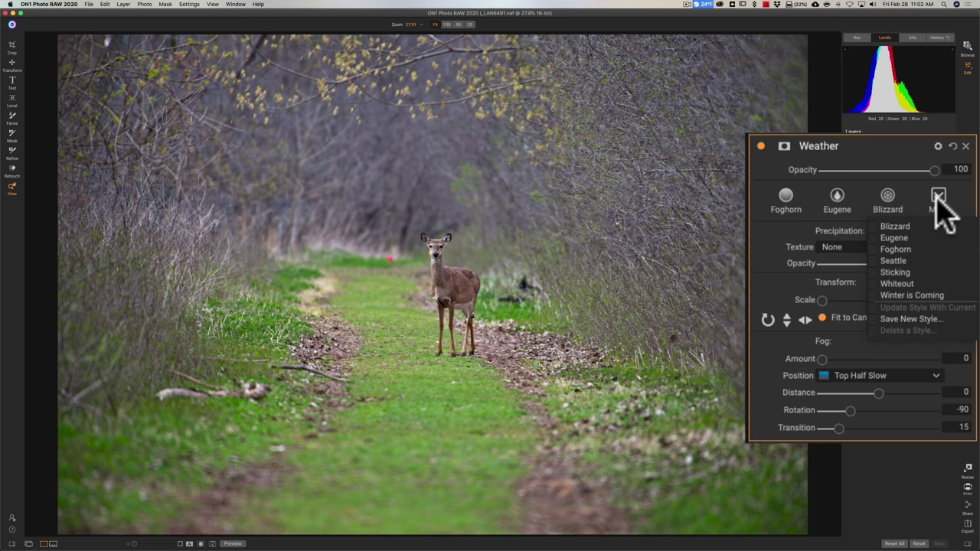
{"action": "left_click", "coordinate": [785, 211]}
{"action": "left_click", "coordinate": [788, 208]}
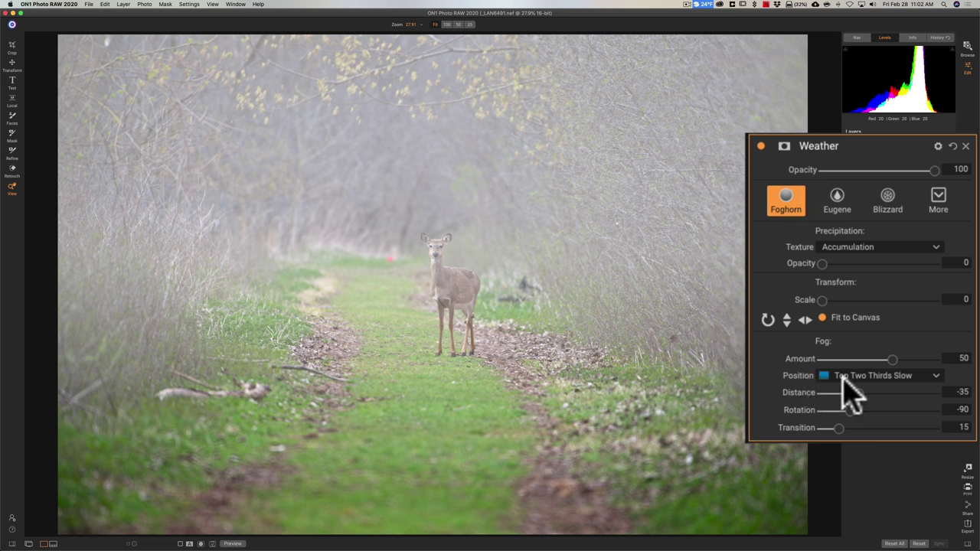
{"action": "left_click", "coordinate": [926, 372]}
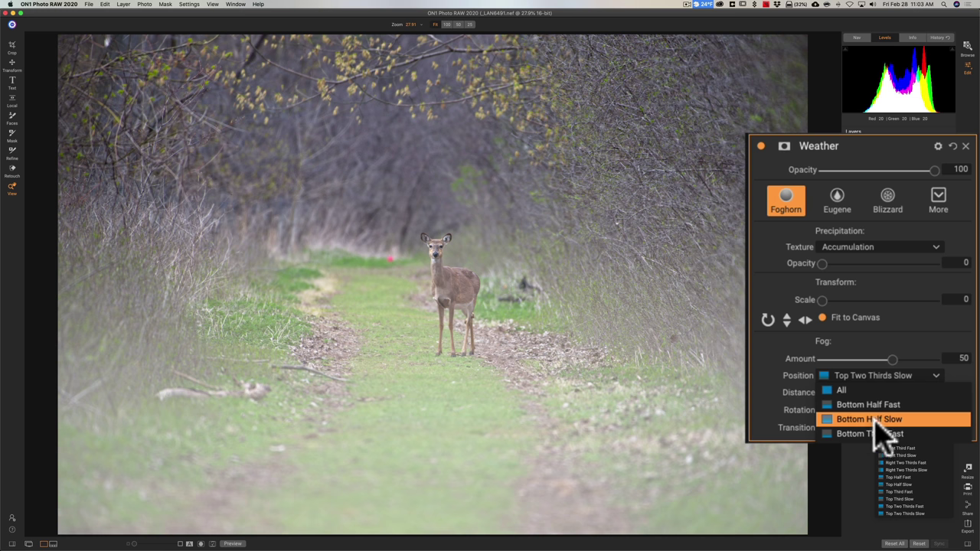
{"action": "left_click", "coordinate": [873, 419]}
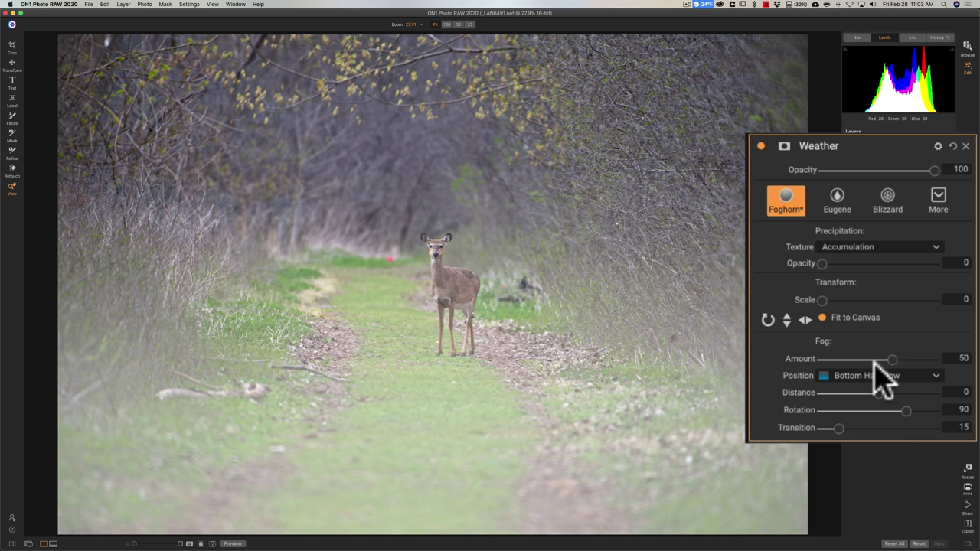
Fine-tune the fog to Amount 51, Distance 5, Rotation 90 and Transition 16.
{"action": "left_click_drag", "start_coordinate": [892, 358], "coordinate": [915, 359]}
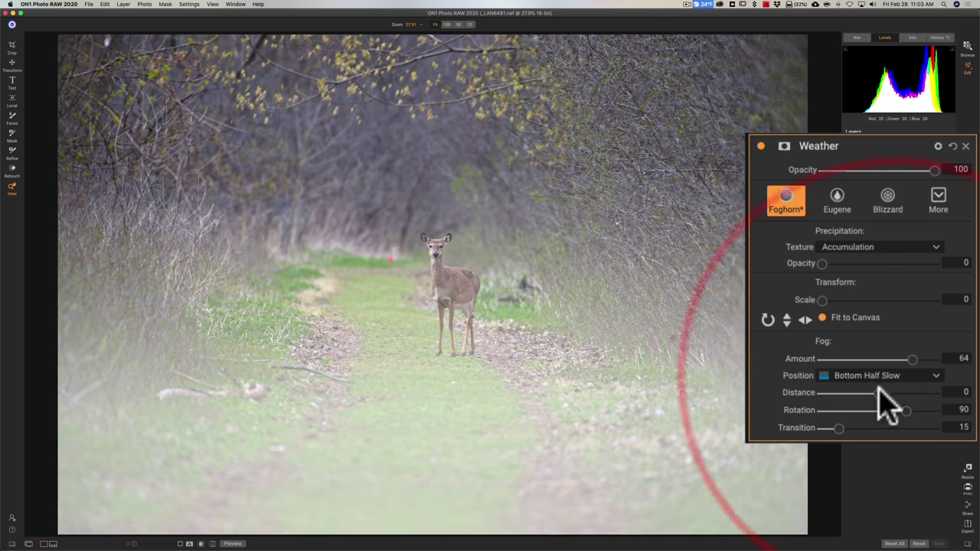
{"action": "left_click_drag", "start_coordinate": [878, 391], "coordinate": [837, 390]}
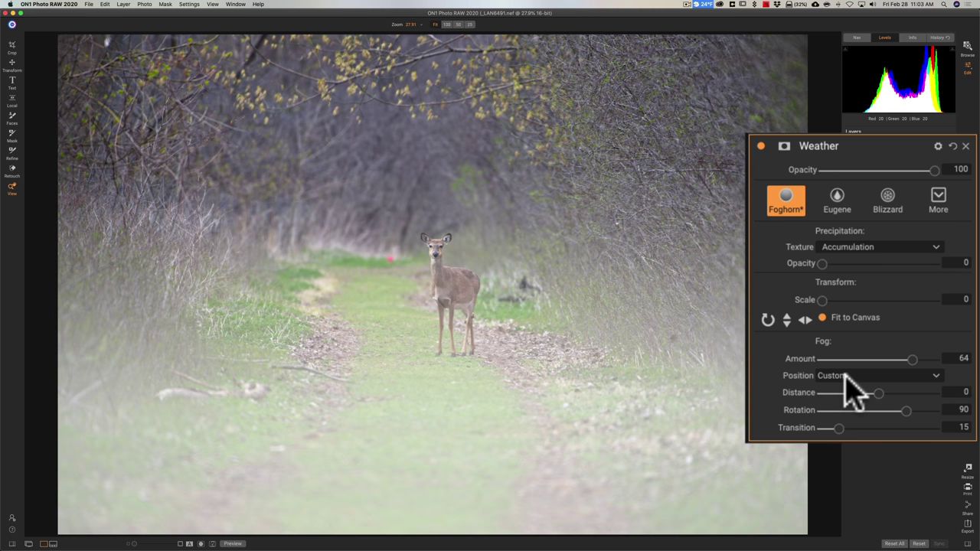
{"action": "left_click_drag", "start_coordinate": [874, 391], "coordinate": [880, 391]}
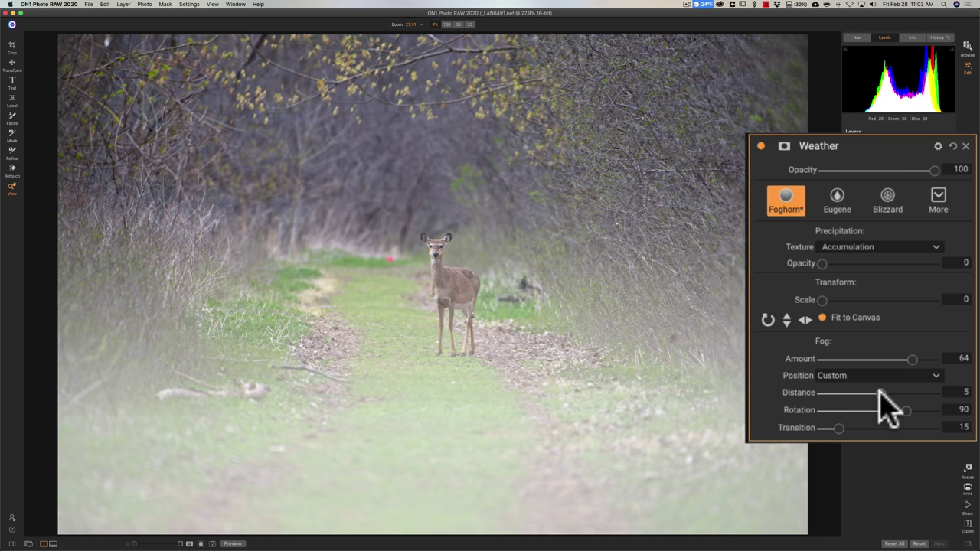
{"action": "left_click_drag", "start_coordinate": [911, 358], "coordinate": [893, 358]}
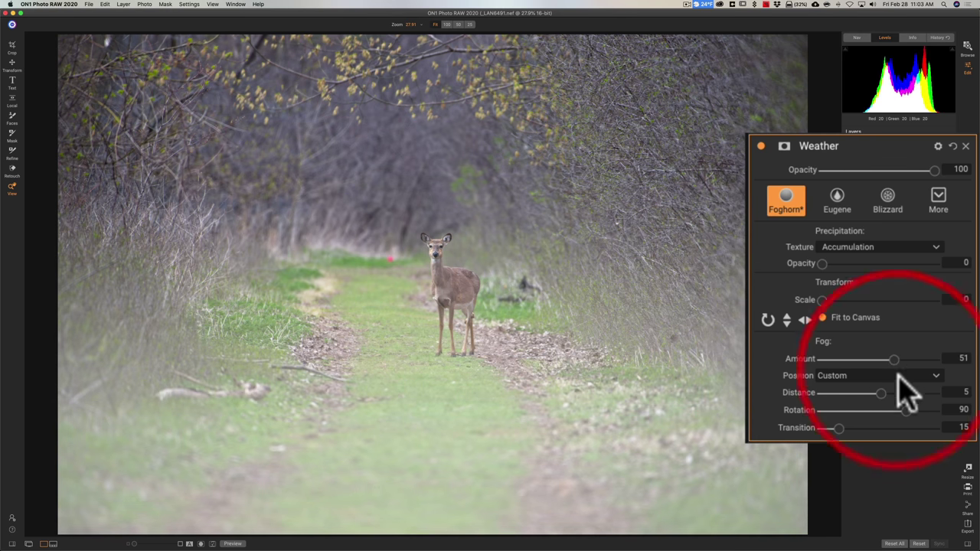
{"action": "left_click_drag", "start_coordinate": [905, 410], "coordinate": [903, 409]}
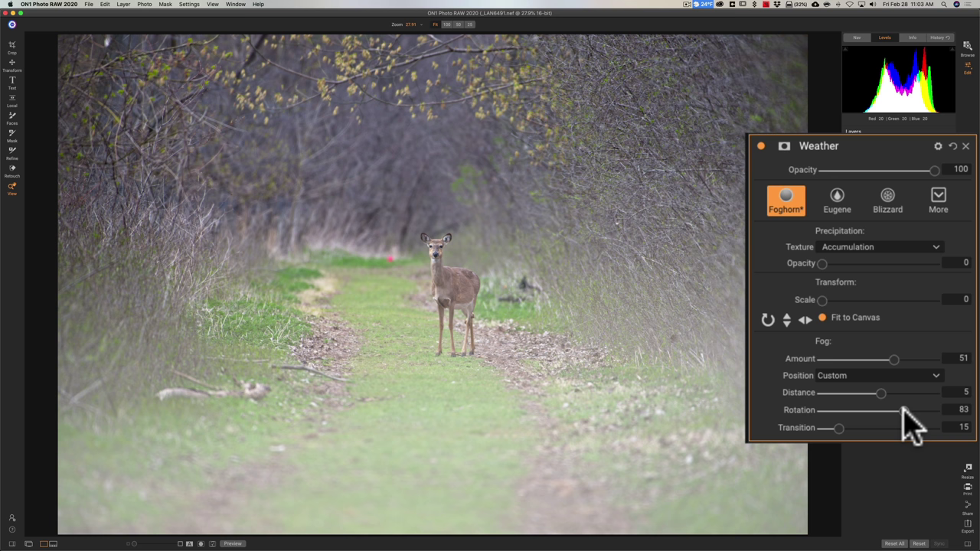
{"action": "left_click_drag", "start_coordinate": [904, 410], "coordinate": [906, 410]}
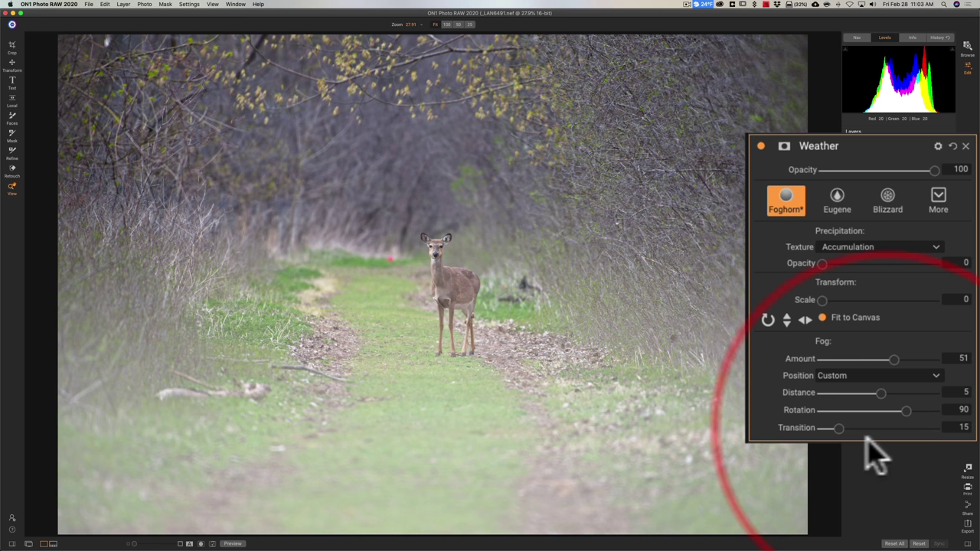
{"action": "left_click_drag", "start_coordinate": [843, 428], "coordinate": [839, 428]}
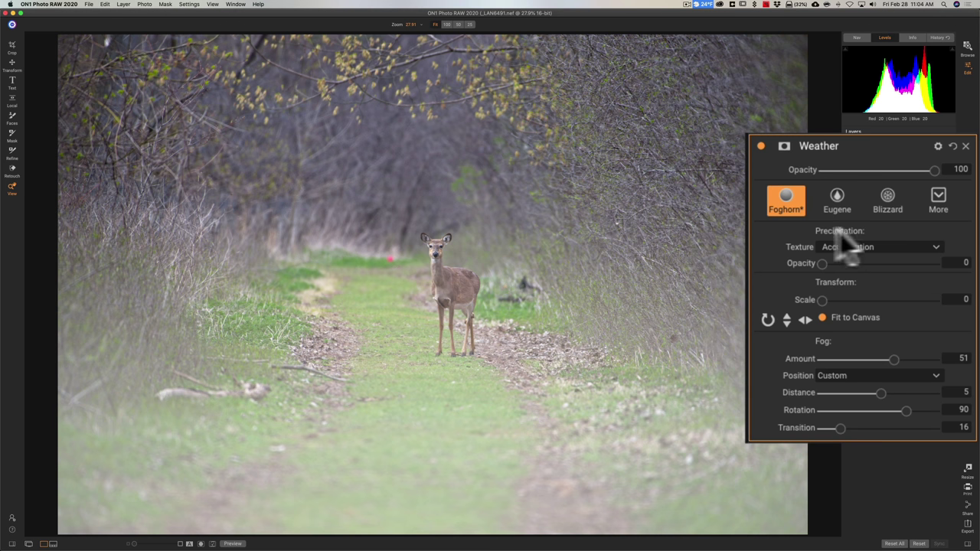
Add the Drizzle Straight precipitation texture at opacity 97.
{"action": "left_click", "coordinate": [884, 252]}
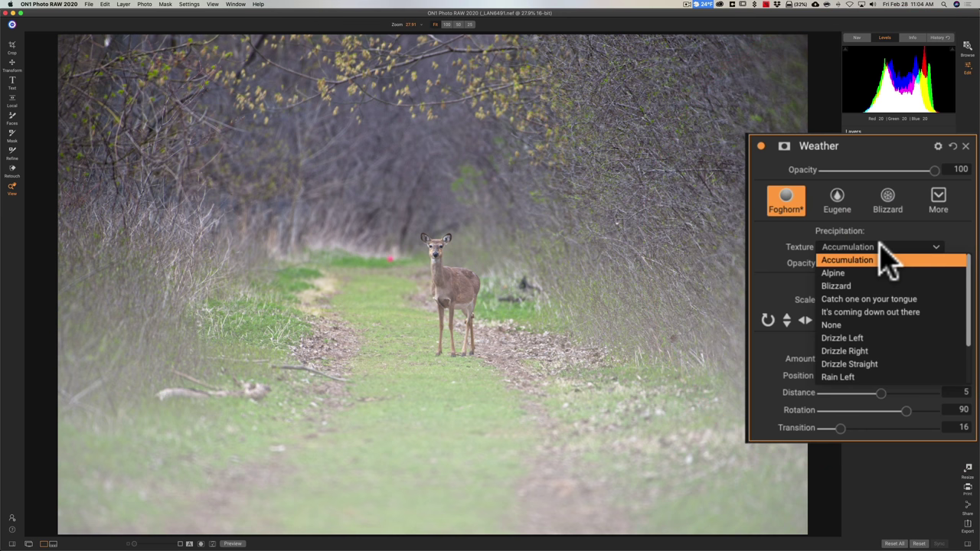
{"action": "left_click", "coordinate": [870, 364]}
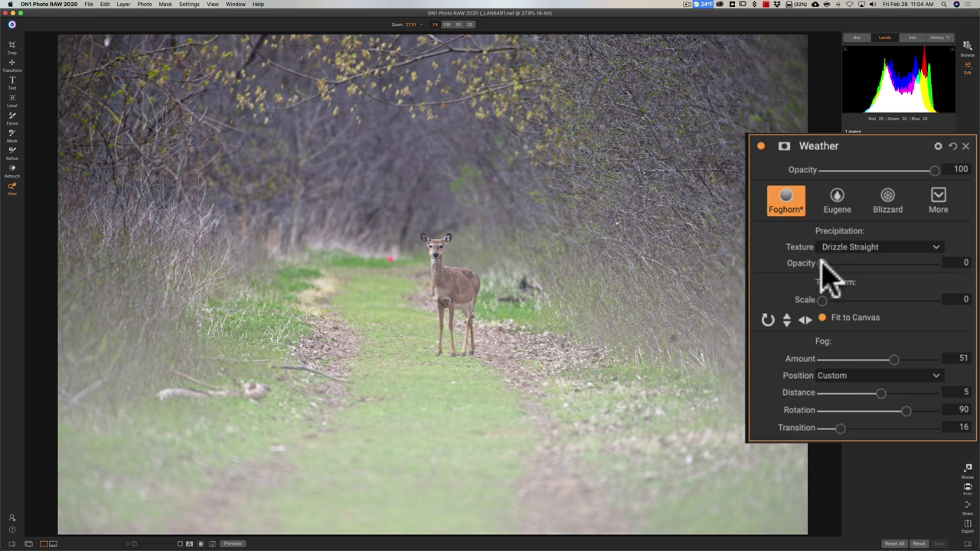
{"action": "left_click_drag", "start_coordinate": [822, 263], "coordinate": [972, 267]}
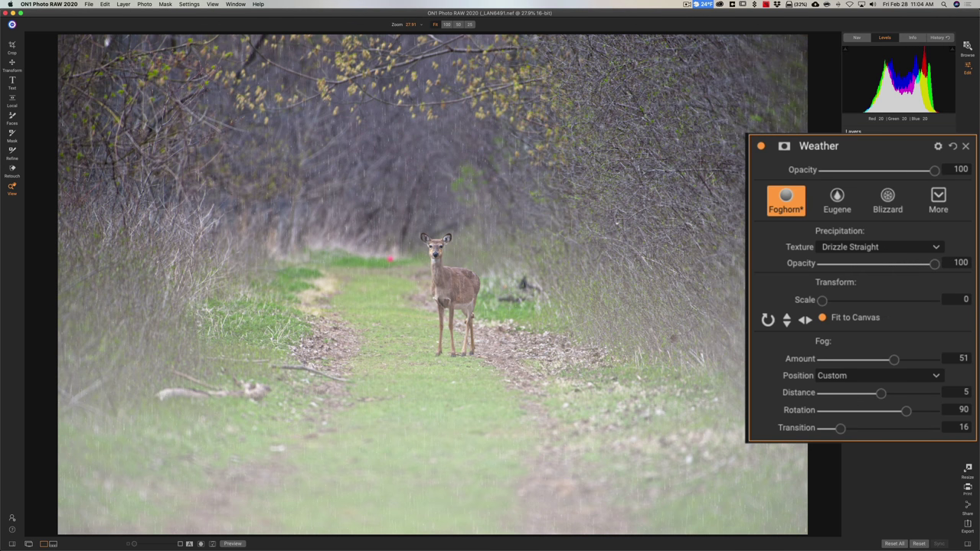
{"action": "left_click", "coordinate": [956, 258]}
{"action": "type", "text": "97"}
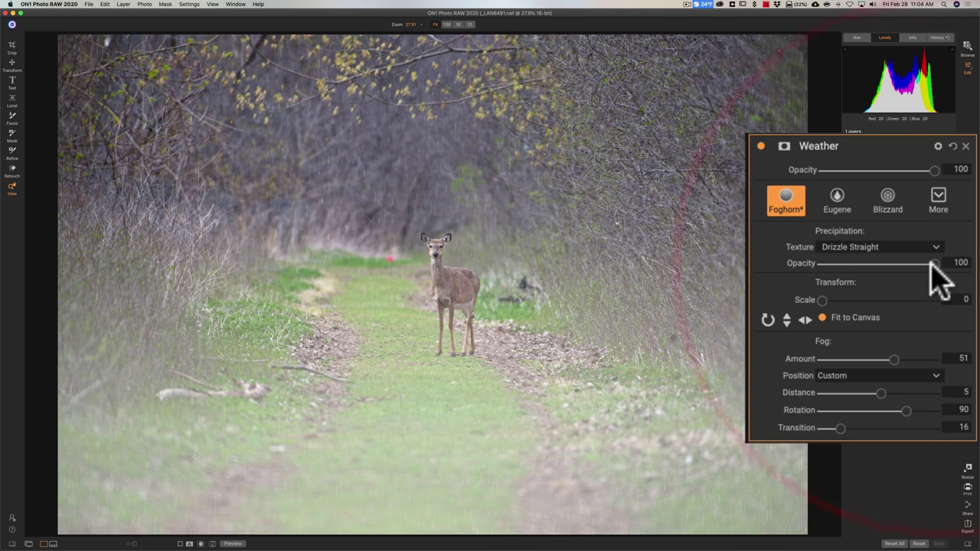
{"action": "left_click", "coordinate": [834, 300]}
Enlarge the rain texture's scale and fade its opacity down to about 40.
{"action": "mouse_move", "coordinate": [834, 290]}
{"action": "left_mouse_down"}
{"action": "mouse_move", "coordinate": [825, 295]}
{"action": "mouse_move", "coordinate": [888, 297]}
{"action": "mouse_move", "coordinate": [819, 299]}
{"action": "left_mouse_up"}
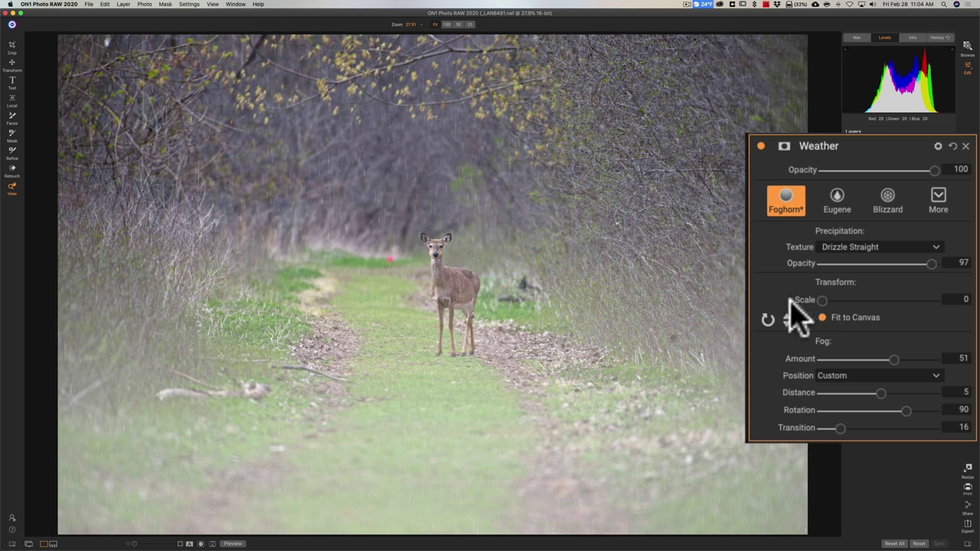
{"action": "left_click_drag", "start_coordinate": [933, 265], "coordinate": [903, 264]}
{"action": "left_click_drag", "start_coordinate": [903, 264], "coordinate": [857, 265]}
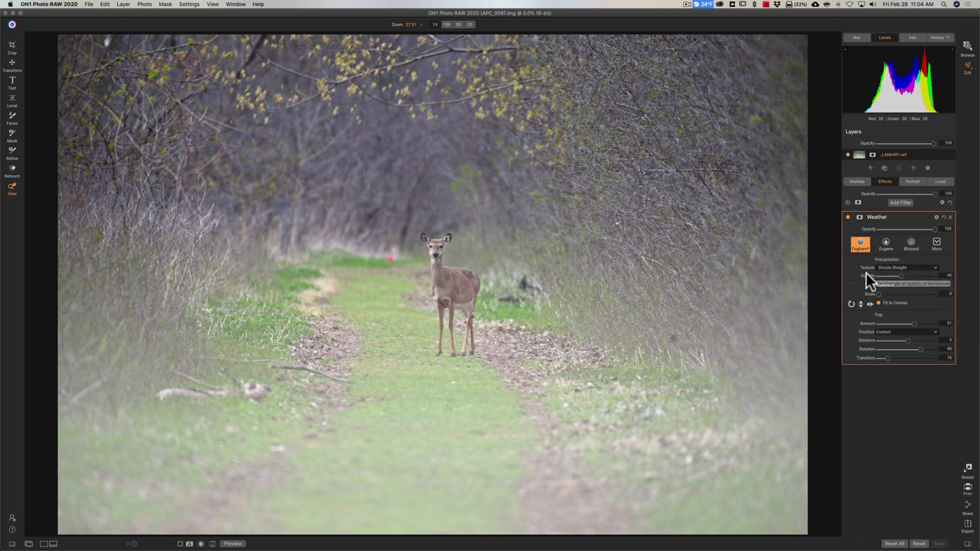
Move to the park lake image APC_0097.dng and add a Weather filter to it.
{"action": "key", "text": "Delete"}
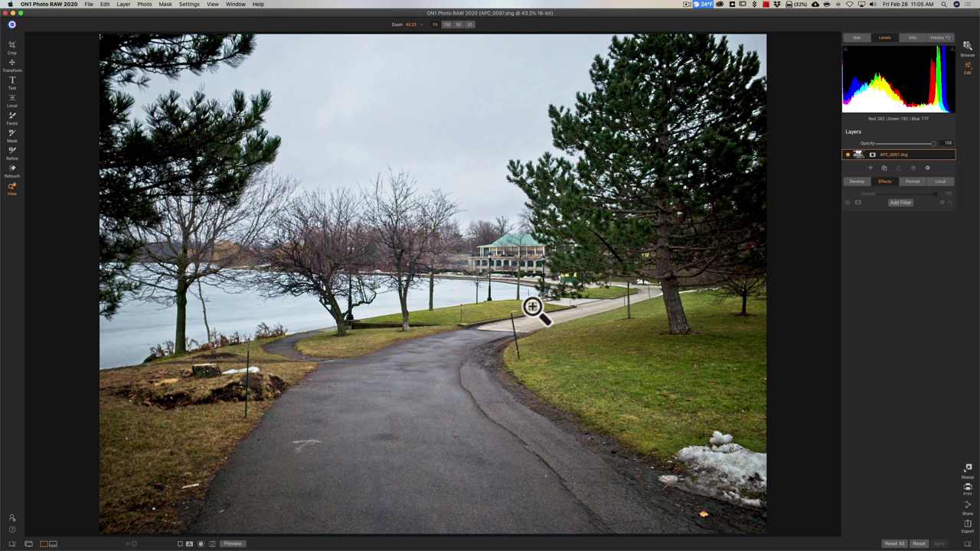
{"action": "left_click", "coordinate": [795, 185]}
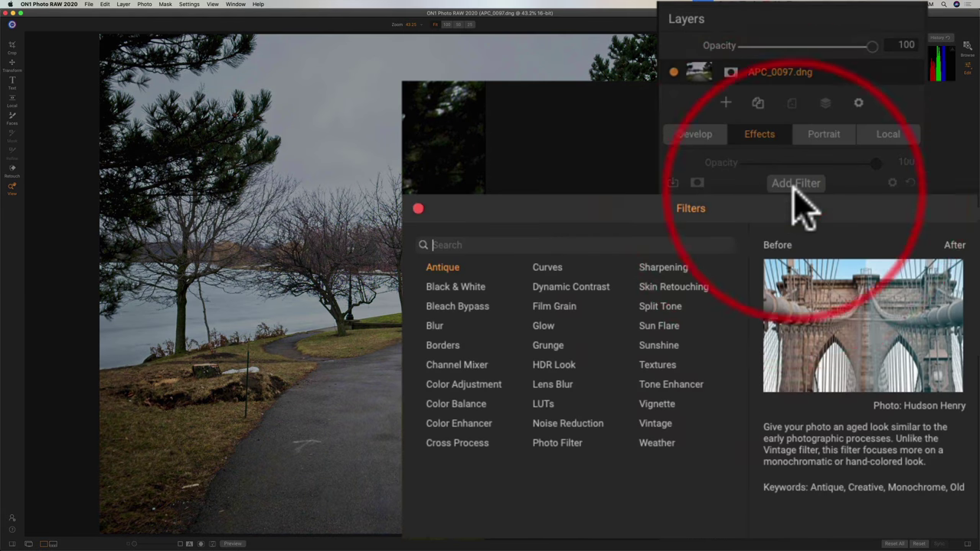
{"action": "left_click", "coordinate": [661, 443]}
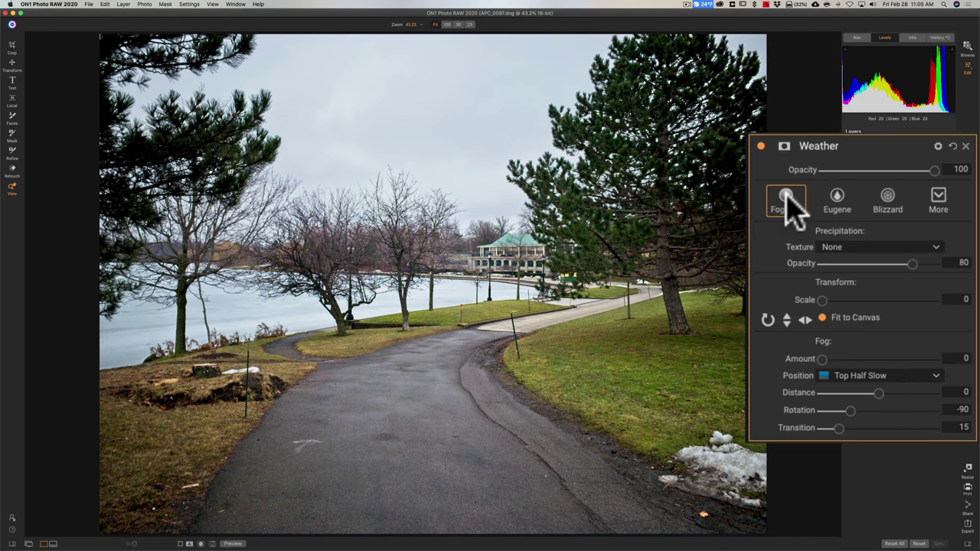
Apply the Foghorn preset and set the fog position to Bottom Two Thirds Fast.
{"action": "left_click", "coordinate": [786, 203]}
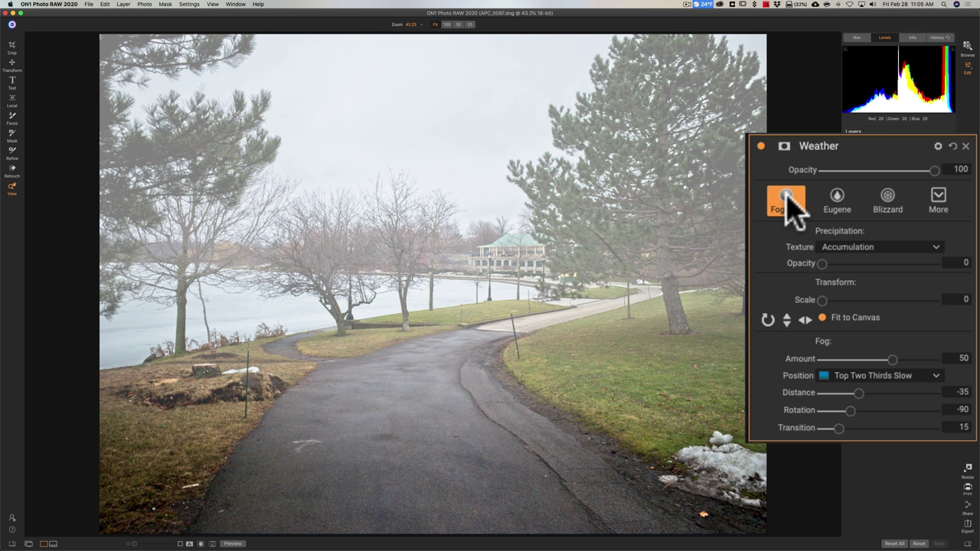
{"action": "left_click", "coordinate": [908, 376]}
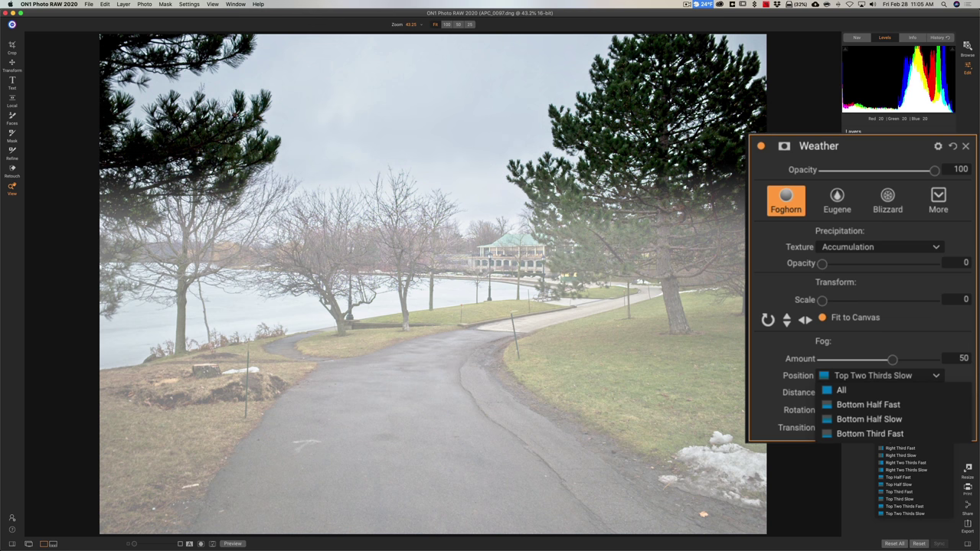
{"action": "left_click", "coordinate": [868, 463]}
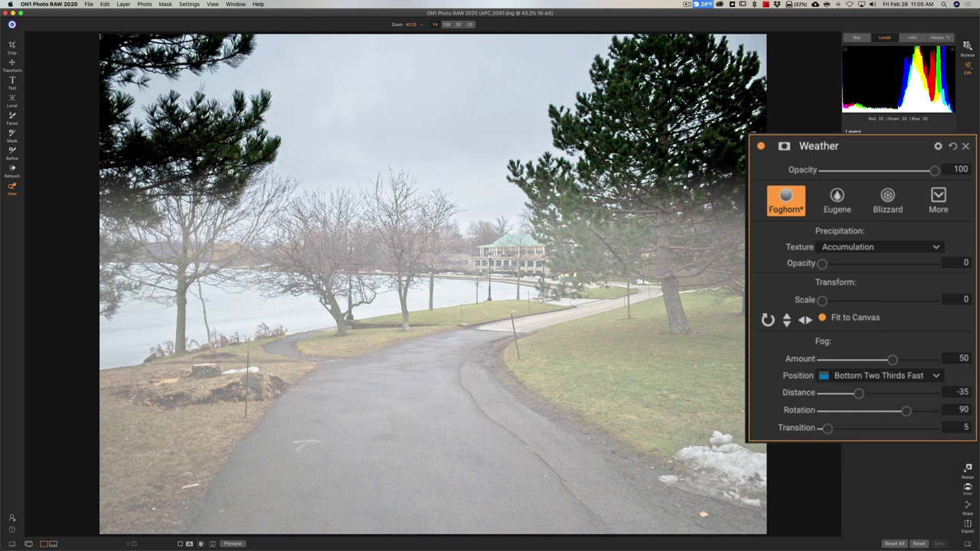
Turn on fog masking, set the Paint Out brush to opacity 10, and brush fog off the foreground.
{"action": "left_click", "coordinate": [784, 145]}
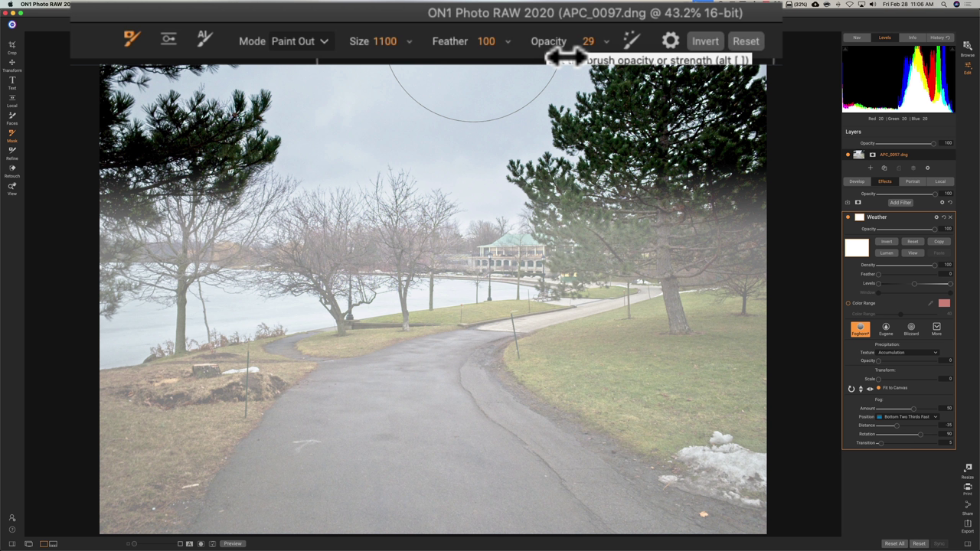
{"action": "left_click_drag", "start_coordinate": [566, 58], "coordinate": [540, 61]}
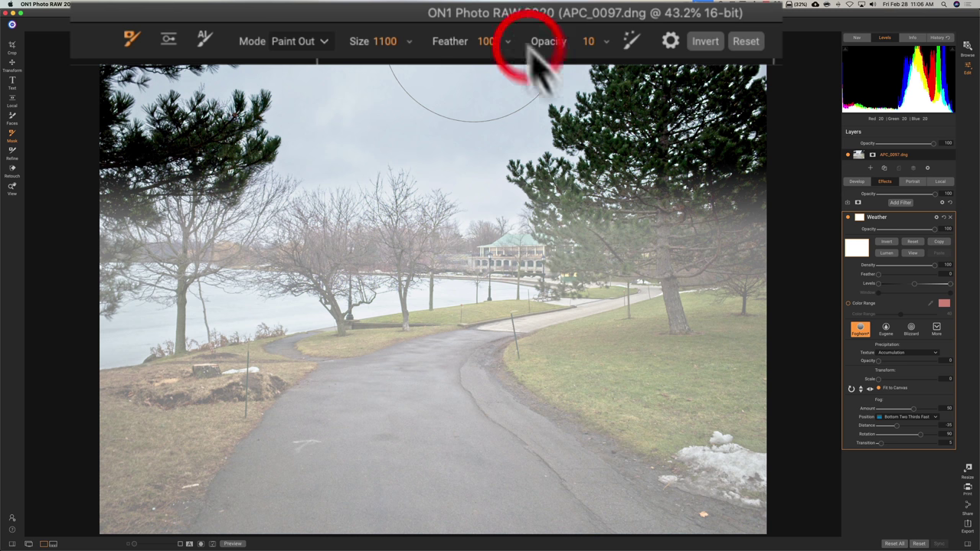
{"action": "mouse_move", "coordinate": [620, 372]}
{"action": "left_mouse_down"}
{"action": "mouse_move", "coordinate": [597, 329]}
{"action": "mouse_move", "coordinate": [245, 429]}
{"action": "mouse_move", "coordinate": [383, 513]}
{"action": "mouse_move", "coordinate": [754, 381]}
{"action": "left_mouse_up"}
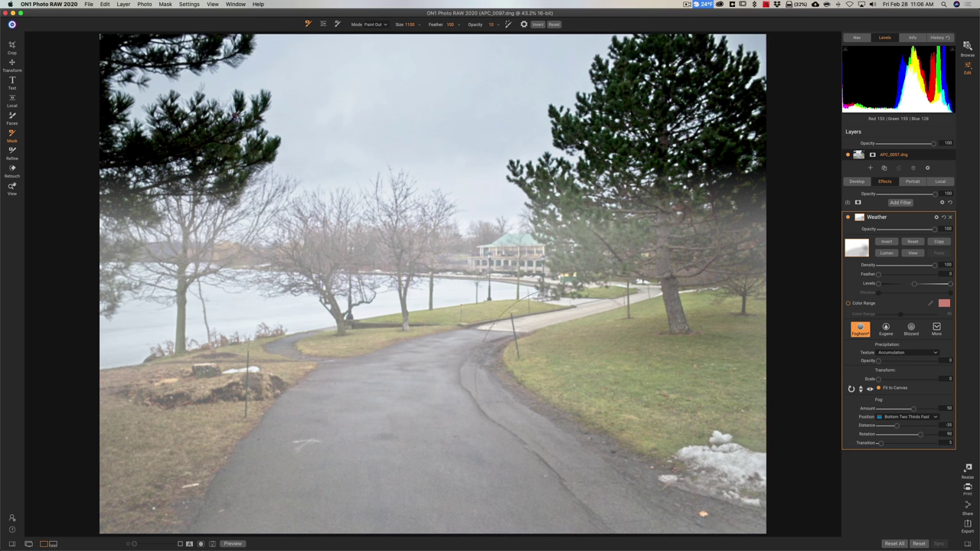
Paint fog out of the right lawn, lower-left road and tall right-hand pine.
{"action": "left_click", "coordinate": [613, 360]}
{"action": "left_click", "coordinate": [306, 514]}
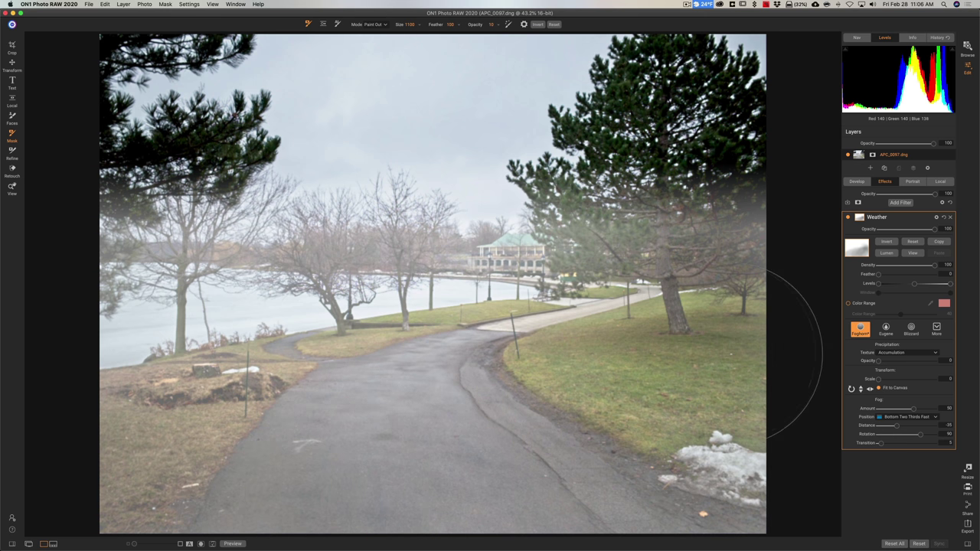
{"action": "left_click", "coordinate": [678, 293]}
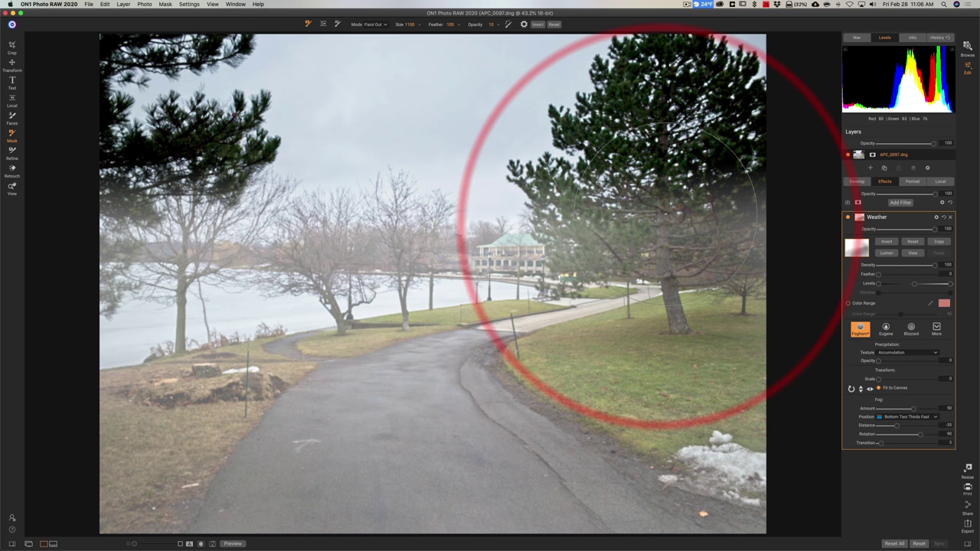
{"action": "left_click", "coordinate": [680, 230]}
{"action": "left_click", "coordinate": [667, 229]}
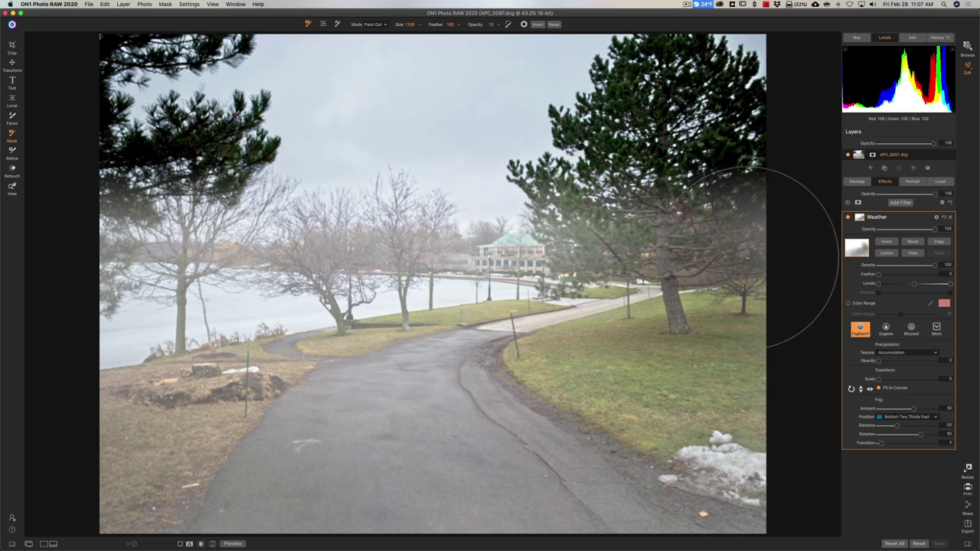
{"action": "left_click", "coordinate": [733, 233]}
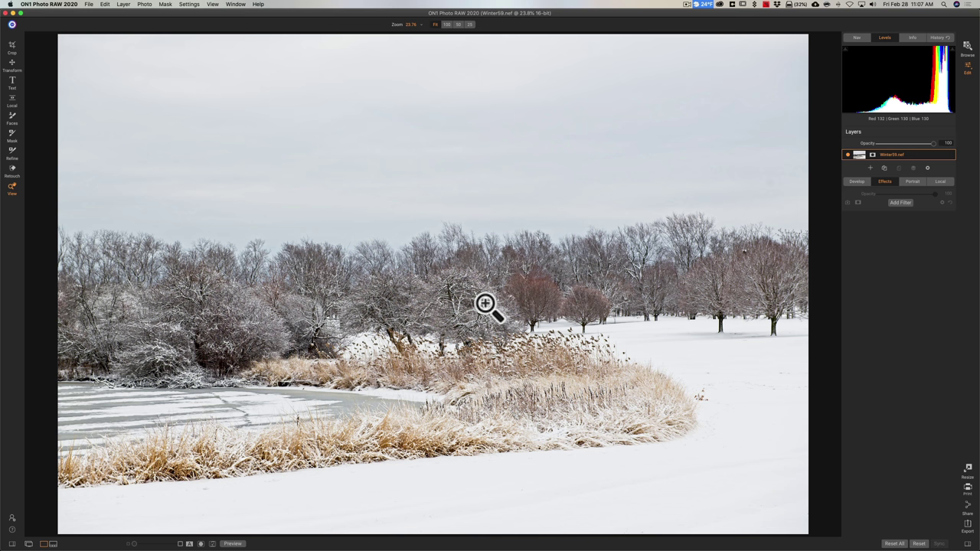
Add a Weather filter to the Winter59 pond photo and bring up its precipitation textures.
{"action": "left_click", "coordinate": [900, 202]}
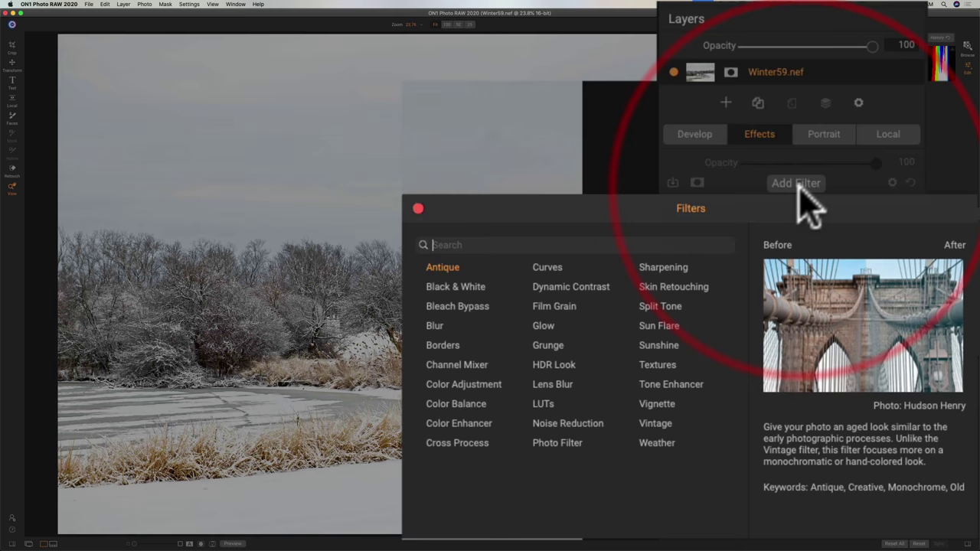
{"action": "left_click", "coordinate": [656, 443]}
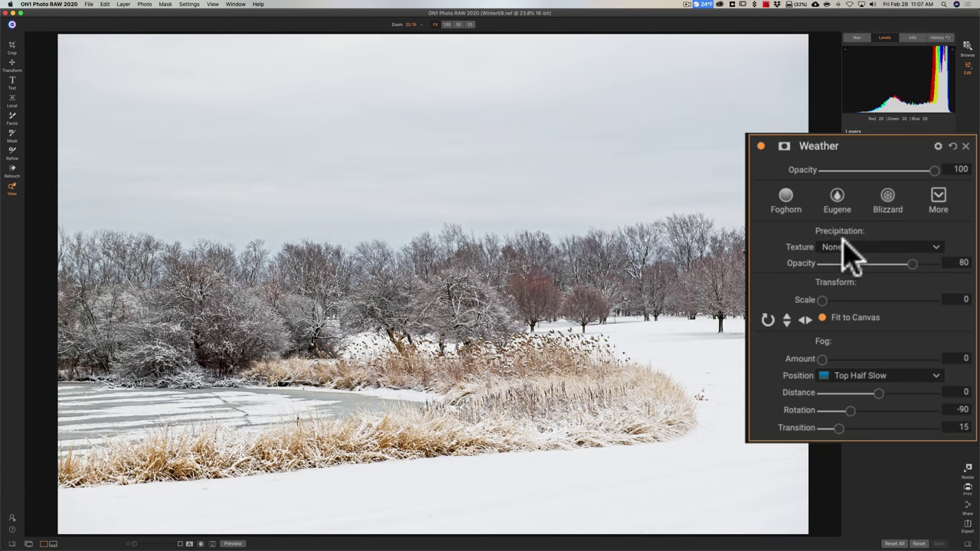
{"action": "left_click", "coordinate": [847, 246]}
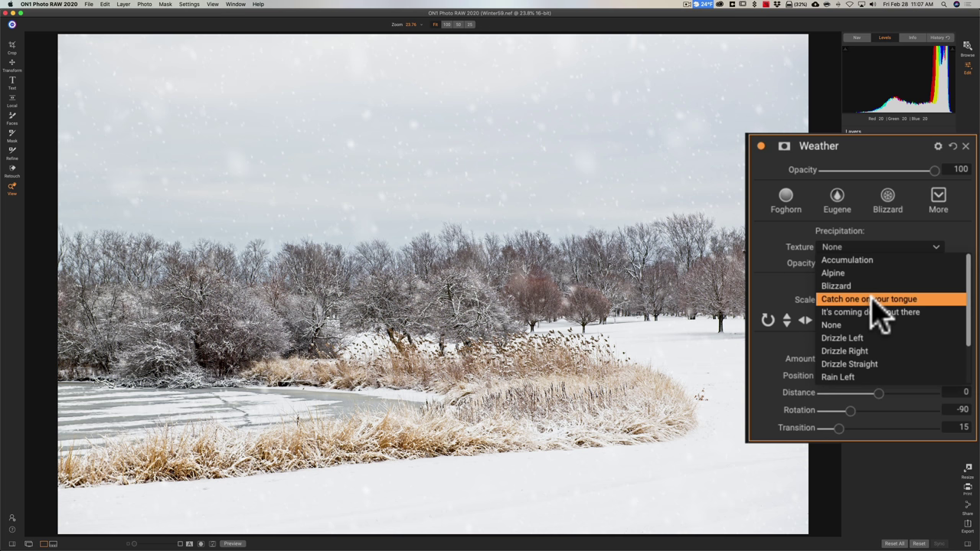
Pick the Catch one on your tongue snow texture, enlarge the flakes, and lower opacity to about 66.
{"action": "left_click", "coordinate": [873, 300]}
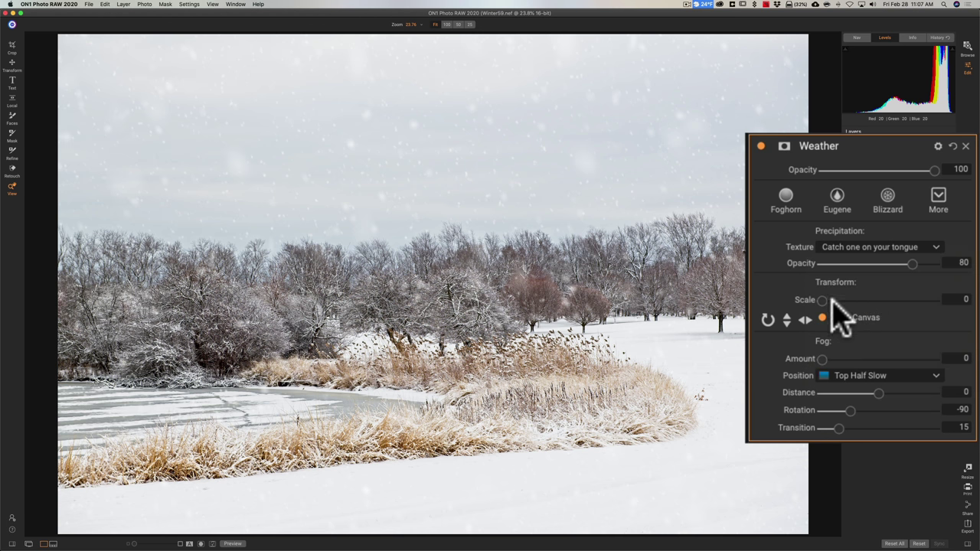
{"action": "mouse_move", "coordinate": [822, 300]}
{"action": "left_mouse_down"}
{"action": "mouse_move", "coordinate": [896, 299]}
{"action": "mouse_move", "coordinate": [822, 299]}
{"action": "left_mouse_up"}
{"action": "mouse_move", "coordinate": [910, 262]}
{"action": "left_mouse_down"}
{"action": "mouse_move", "coordinate": [885, 264]}
{"action": "mouse_move", "coordinate": [923, 260]}
{"action": "mouse_move", "coordinate": [883, 262]}
{"action": "mouse_move", "coordinate": [896, 266]}
{"action": "left_mouse_up"}
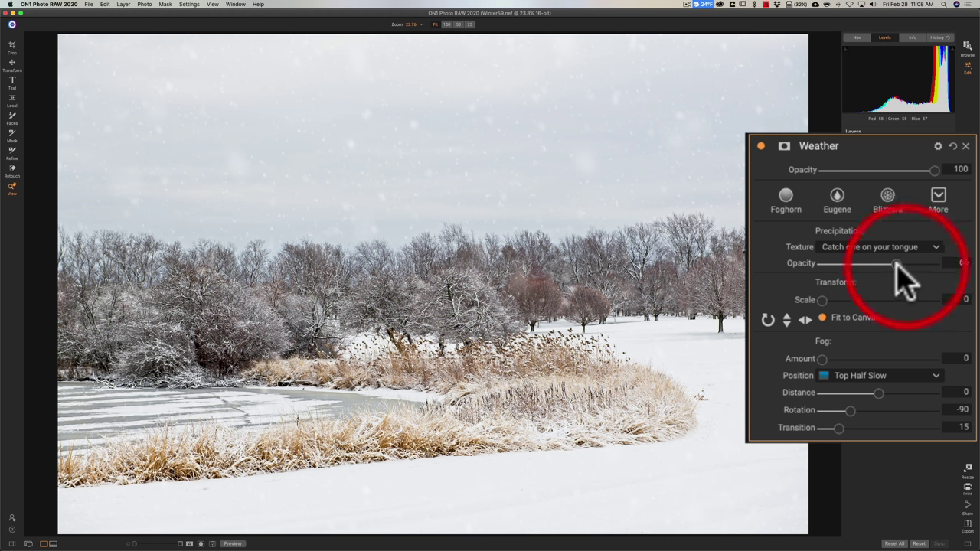
Switch the Winter59 snow to the Blizzard texture and settle on opacity 66 and scale 0.
{"action": "left_click", "coordinate": [894, 248]}
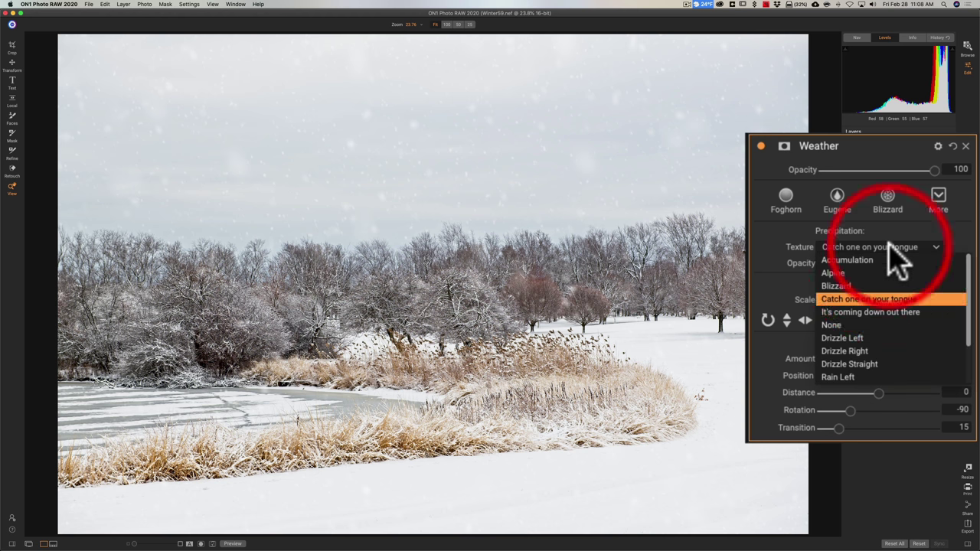
{"action": "left_click", "coordinate": [848, 285]}
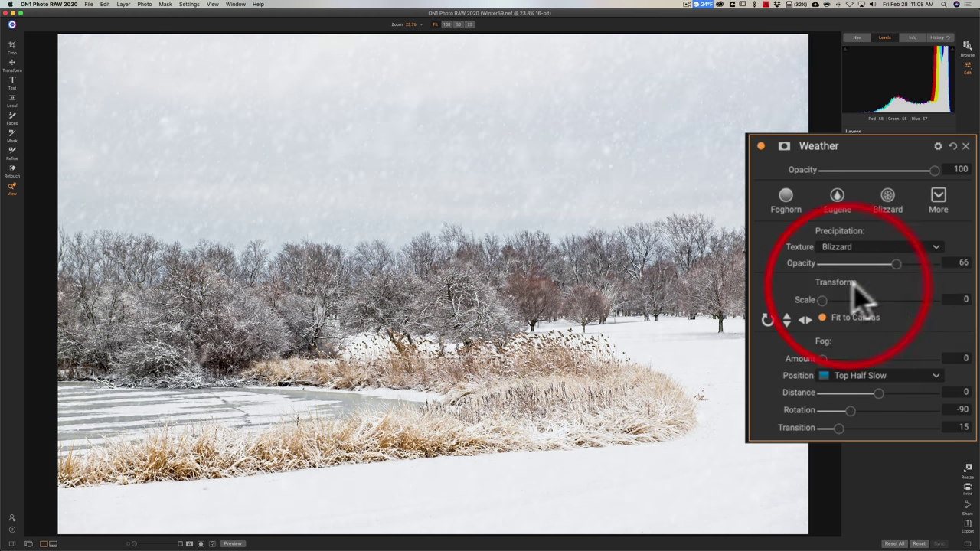
{"action": "left_click_drag", "start_coordinate": [894, 260], "coordinate": [932, 262]}
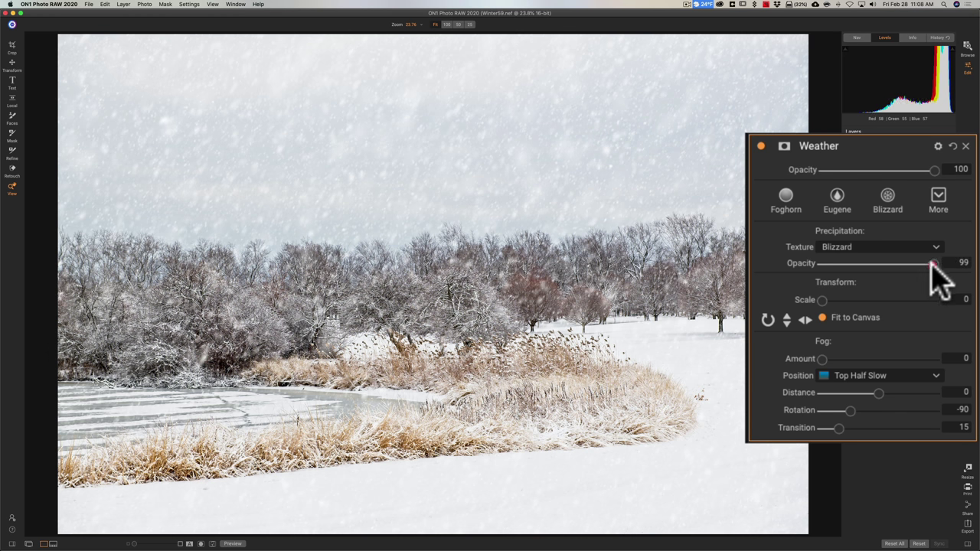
{"action": "left_click_drag", "start_coordinate": [821, 299], "coordinate": [758, 299]}
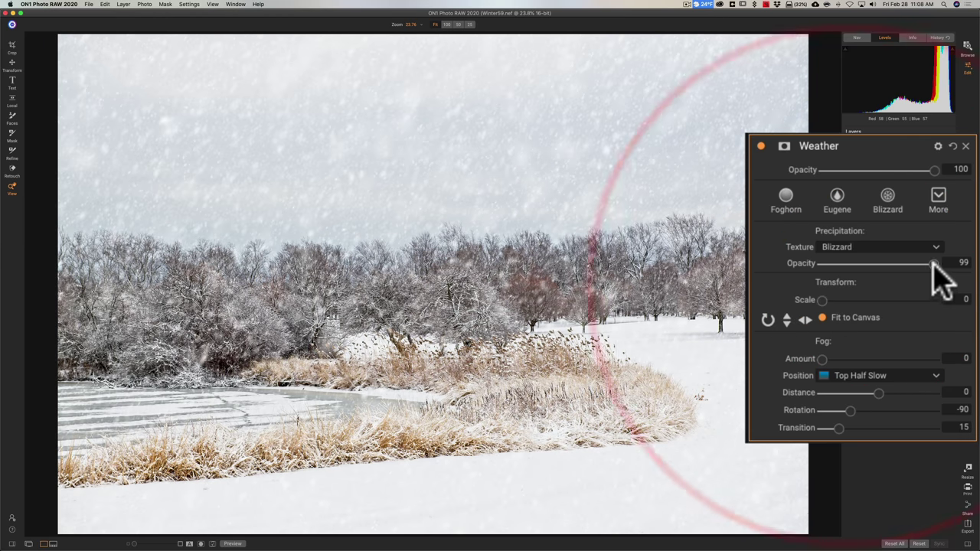
{"action": "left_click_drag", "start_coordinate": [932, 262], "coordinate": [894, 264]}
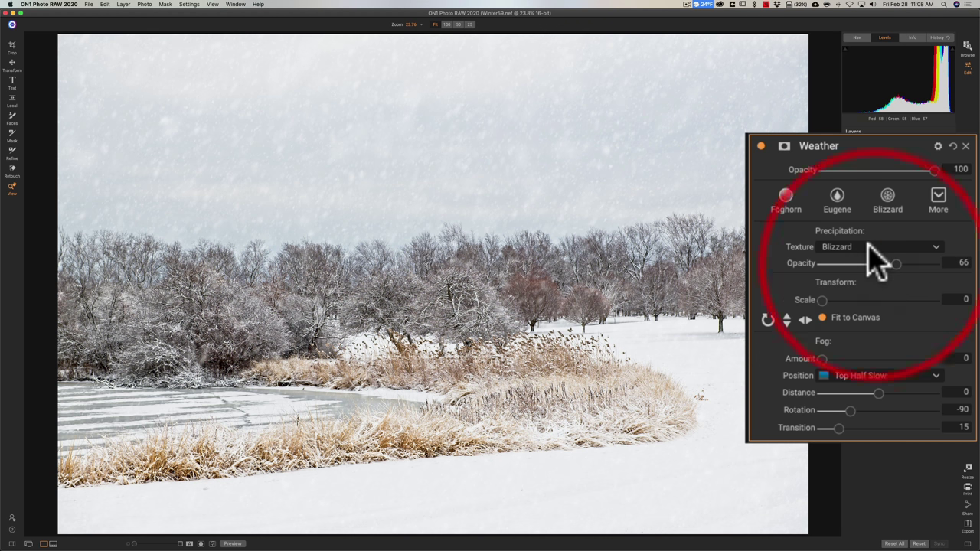
Return the Winter59 snow to the Catch one on your tongue texture at opacity 62.
{"action": "left_click", "coordinate": [869, 246]}
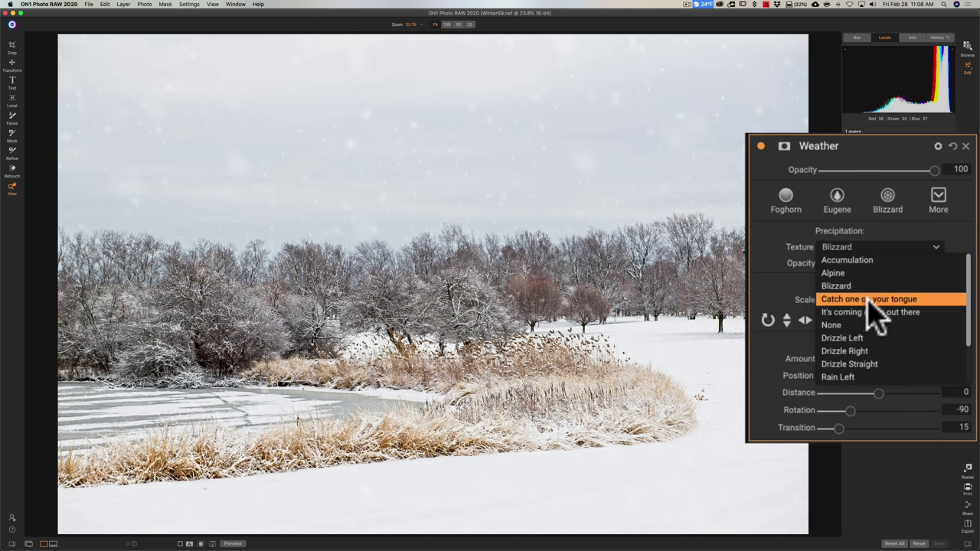
{"action": "left_click", "coordinate": [873, 299]}
{"action": "left_click", "coordinate": [890, 262]}
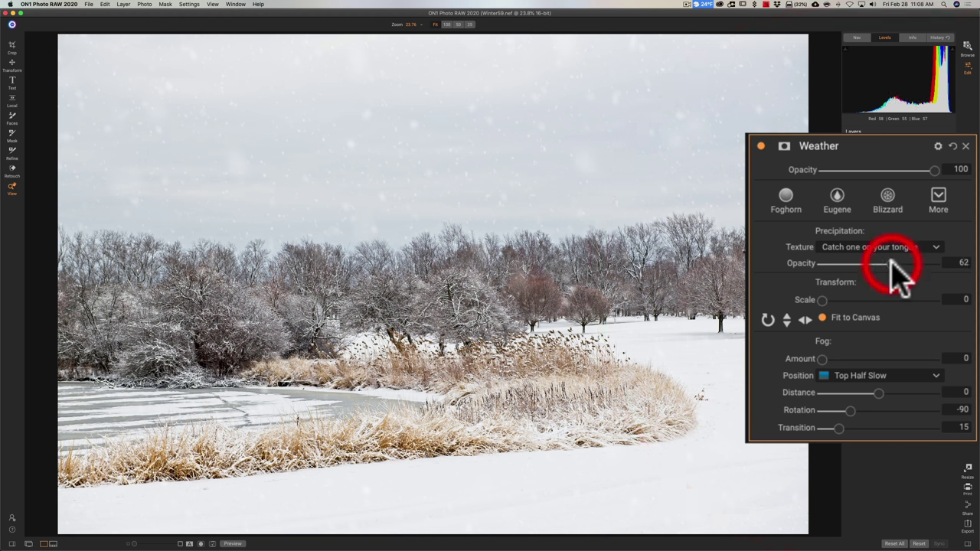